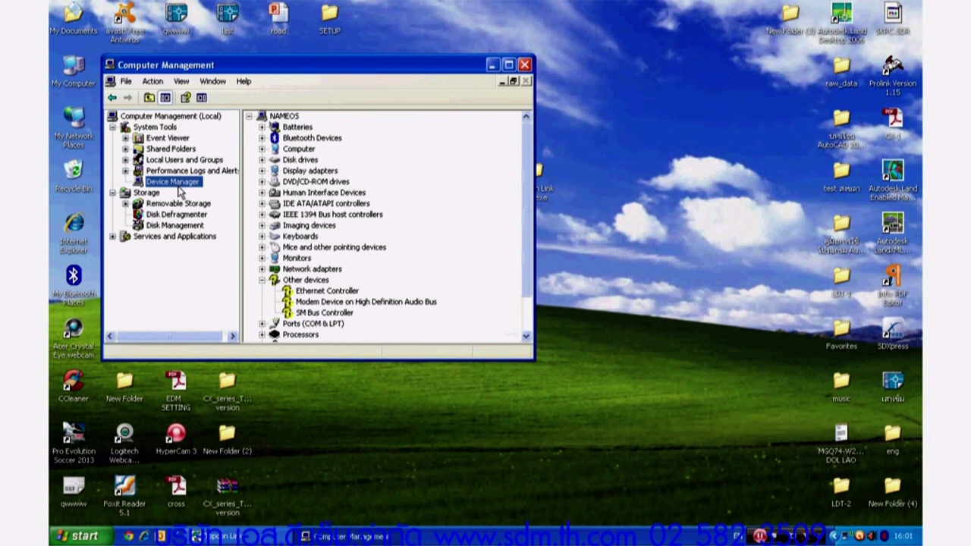
Check the port settings of the Prolific USB-to-Serial Comm Port in Device Manager, and close Computer Management
left_click(526, 250)
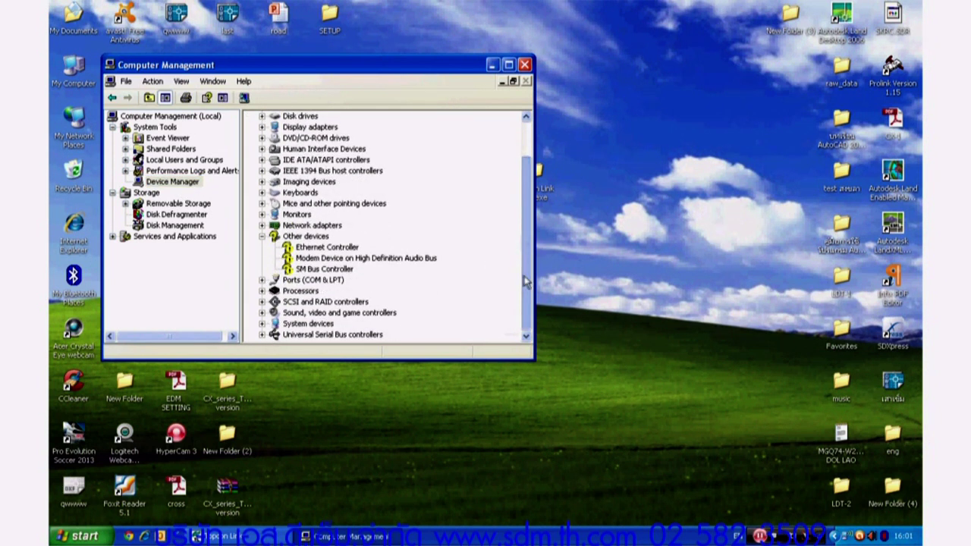
left_click(261, 280)
left_click(331, 302)
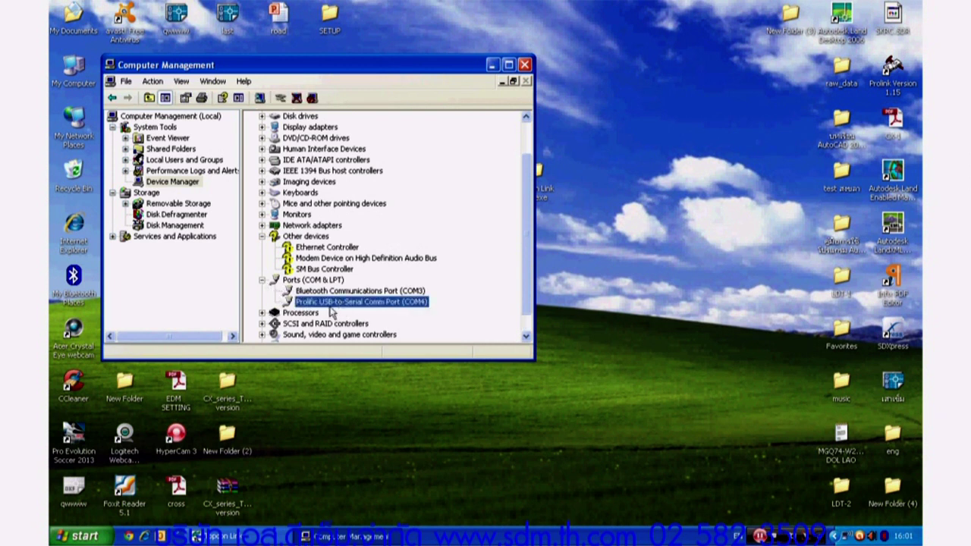
right_click(413, 303)
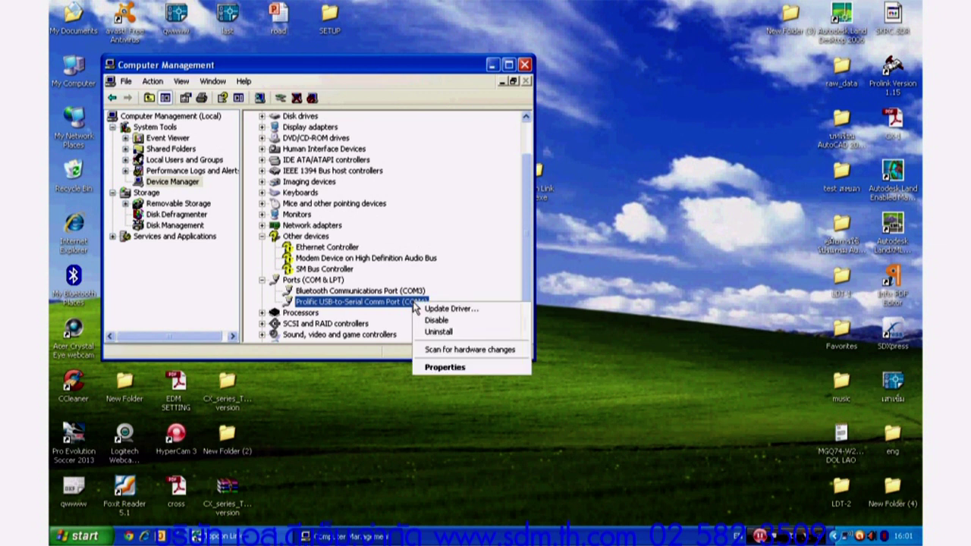
left_click(446, 370)
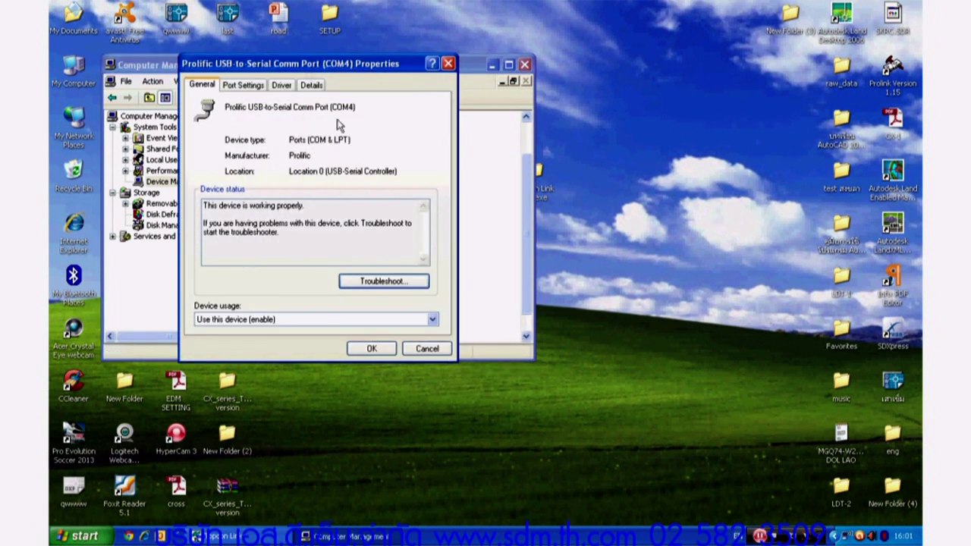
left_click_drag(298, 70, 523, 94)
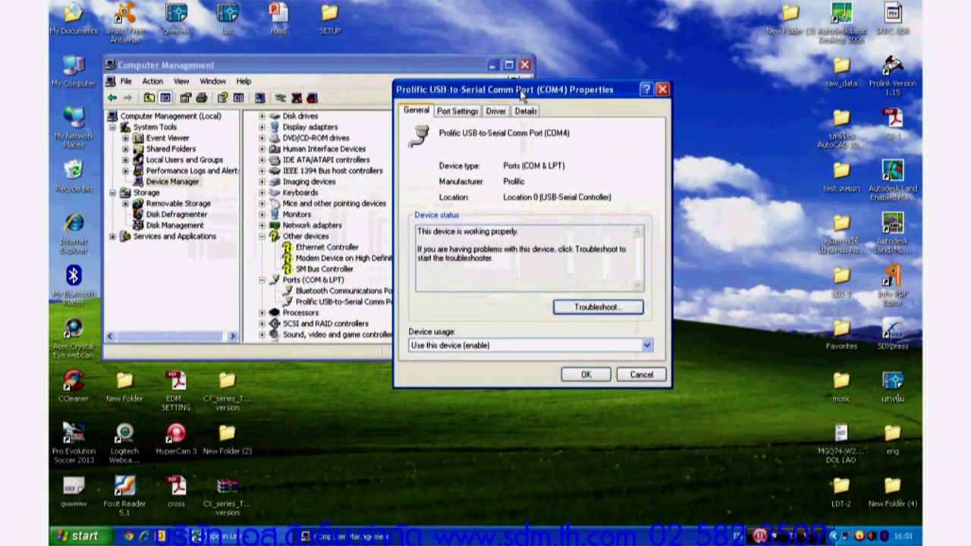
left_click(457, 112)
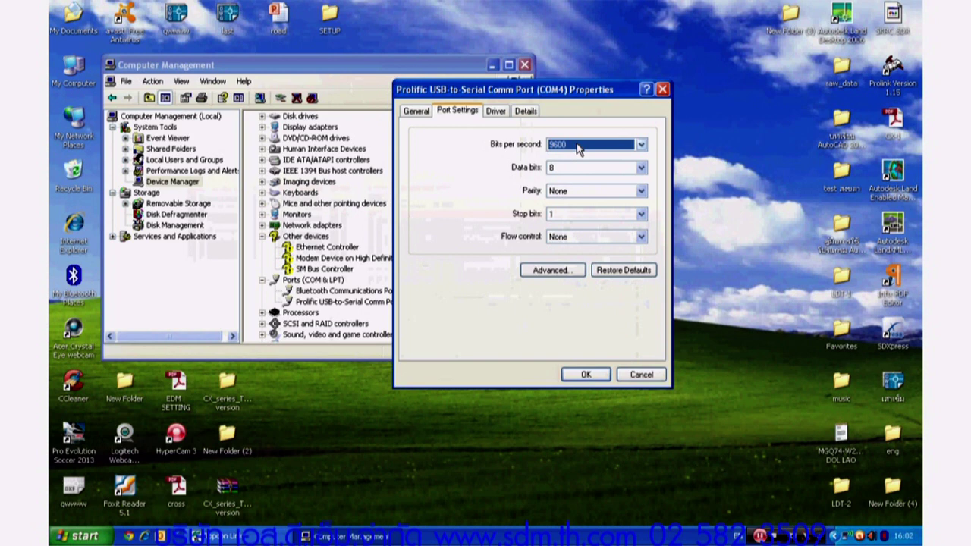
left_click(586, 375)
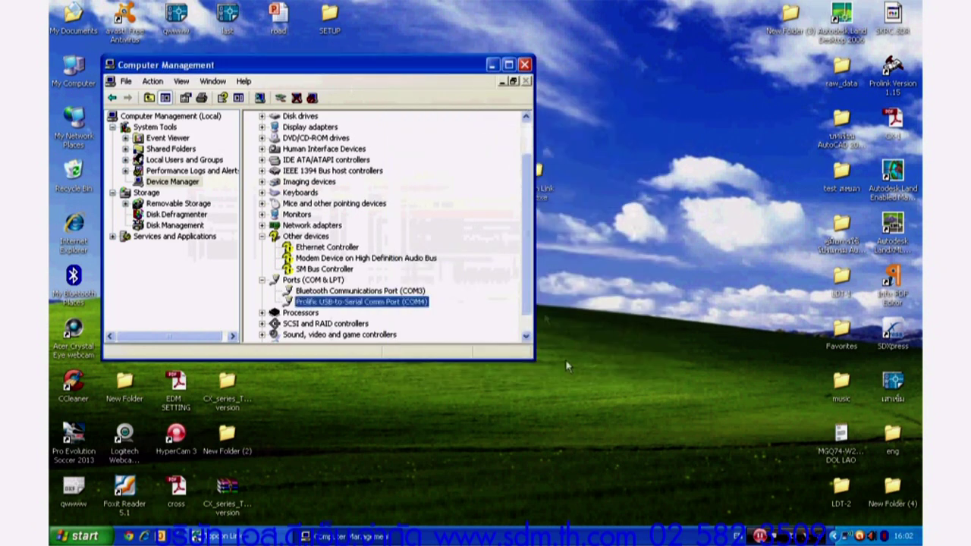
left_click(525, 65)
Open Topcon Link, start an import from a device and browse to the Topcon Total Stations devices
double_click(533, 179)
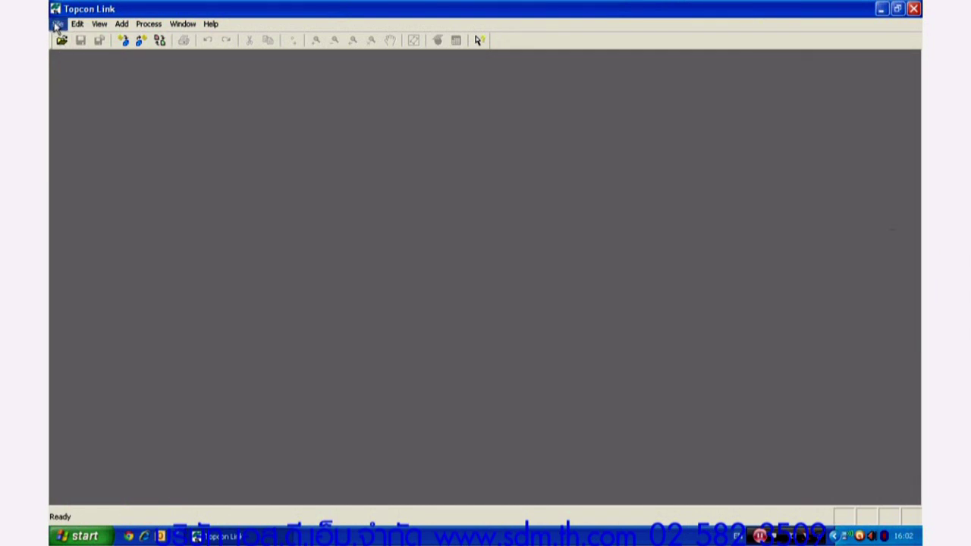
left_click(57, 25)
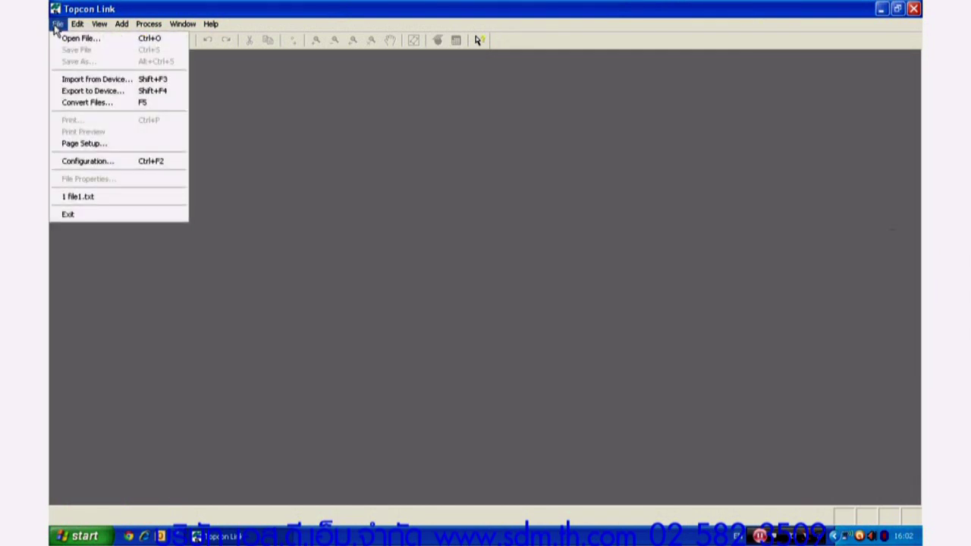
left_click(116, 80)
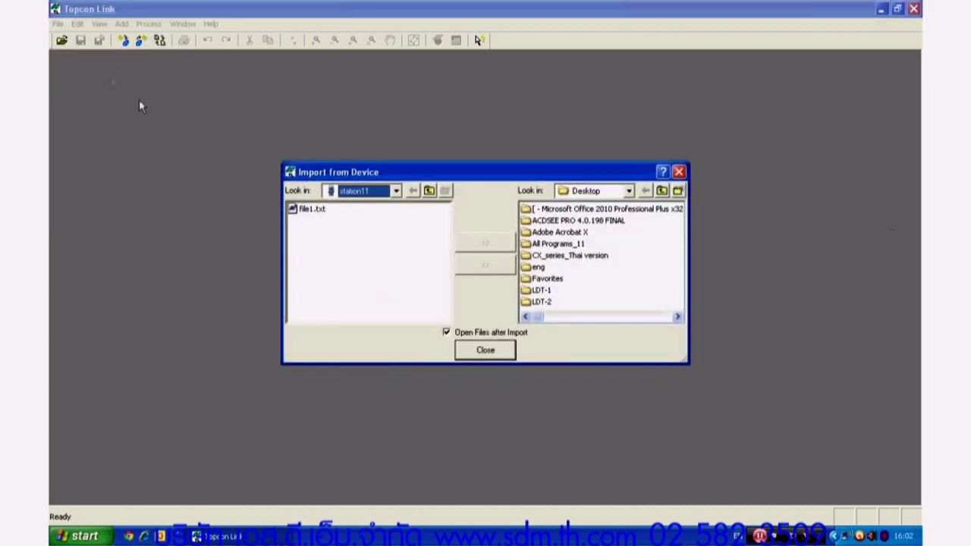
left_click(429, 190)
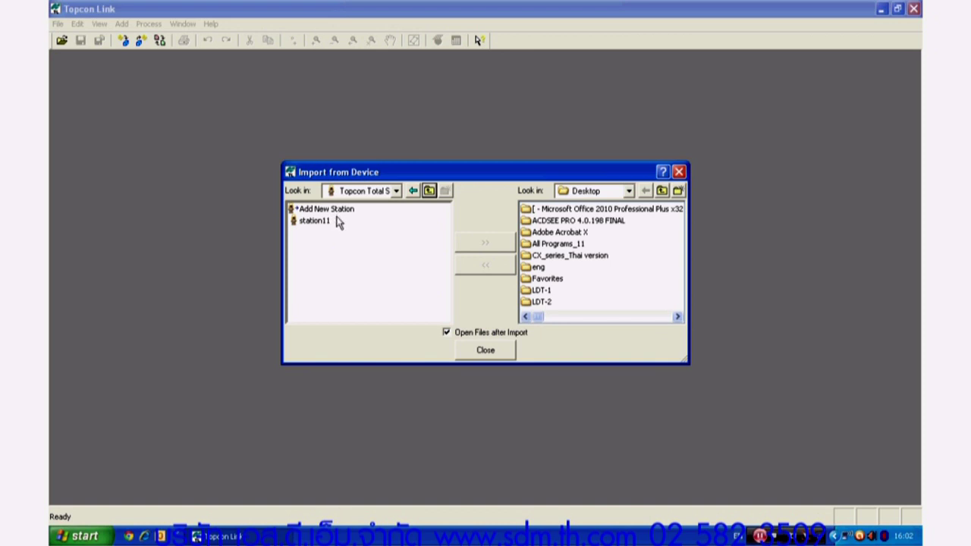
left_click(428, 192)
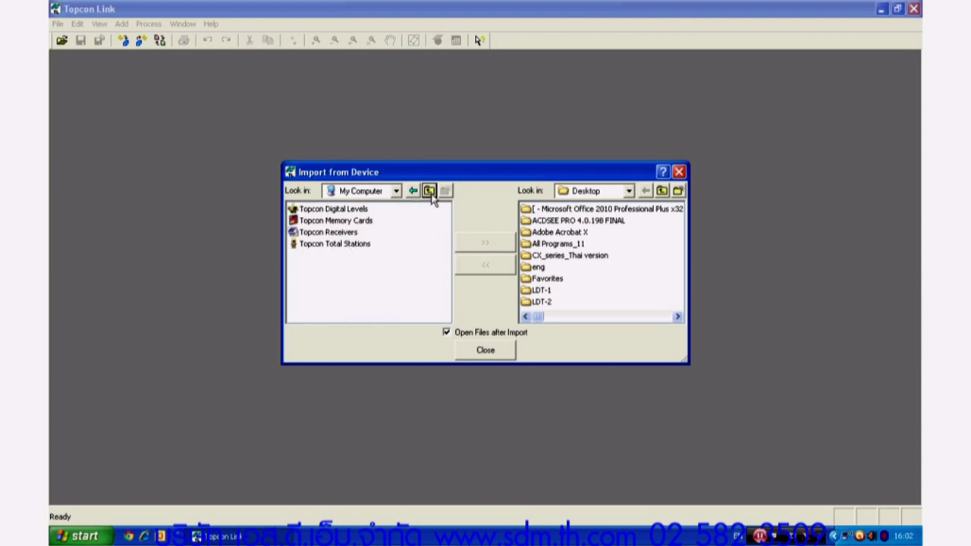
double_click(339, 246)
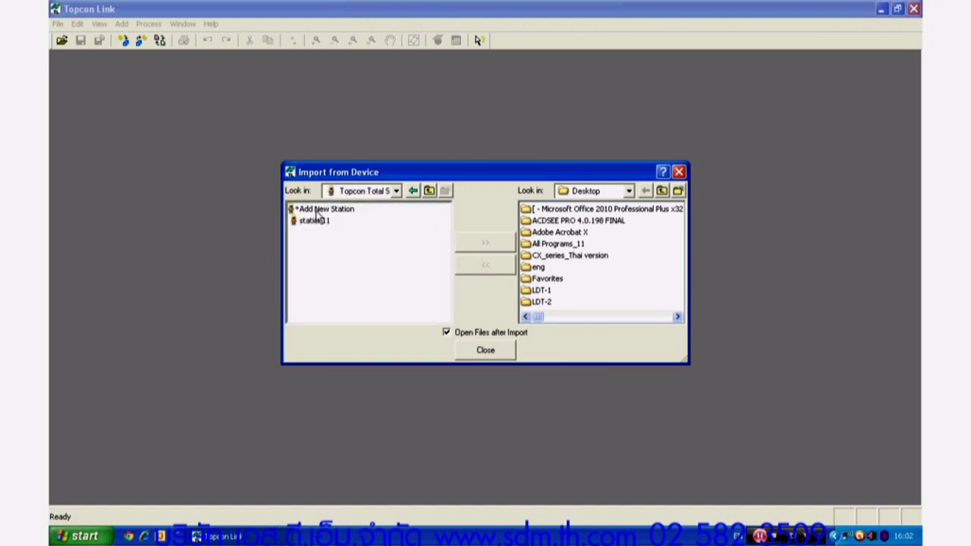
Add a new station named "total station" and assign it to port COM4
double_click(337, 212)
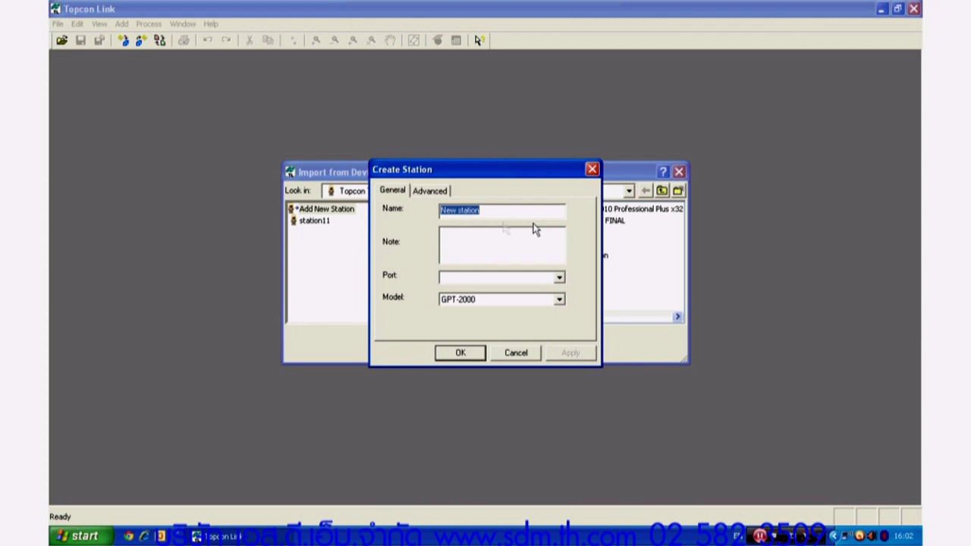
double_click(447, 210)
type("to")
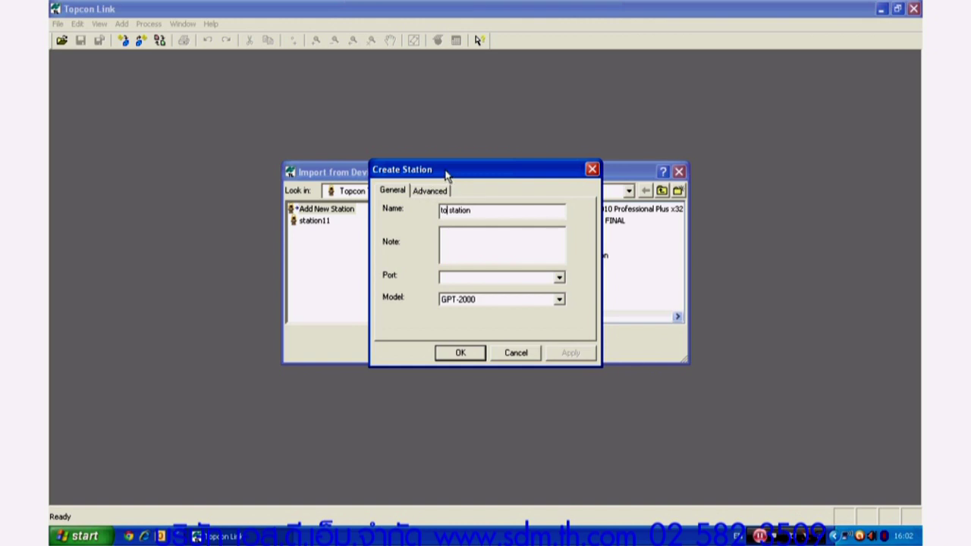
type("tal")
left_click(494, 278)
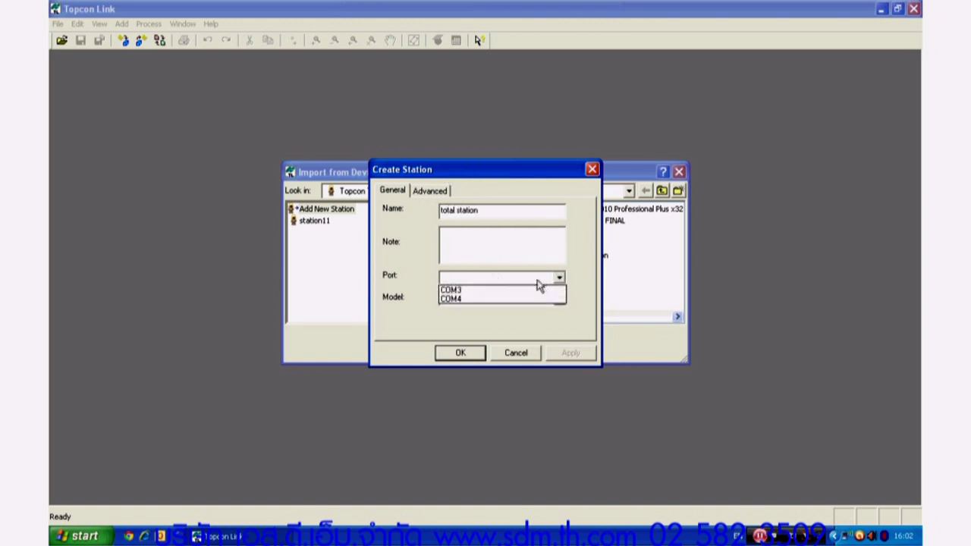
left_click(485, 301)
Set the new station's model to GTS-6, review its advanced communication settings and create the station
left_click(482, 300)
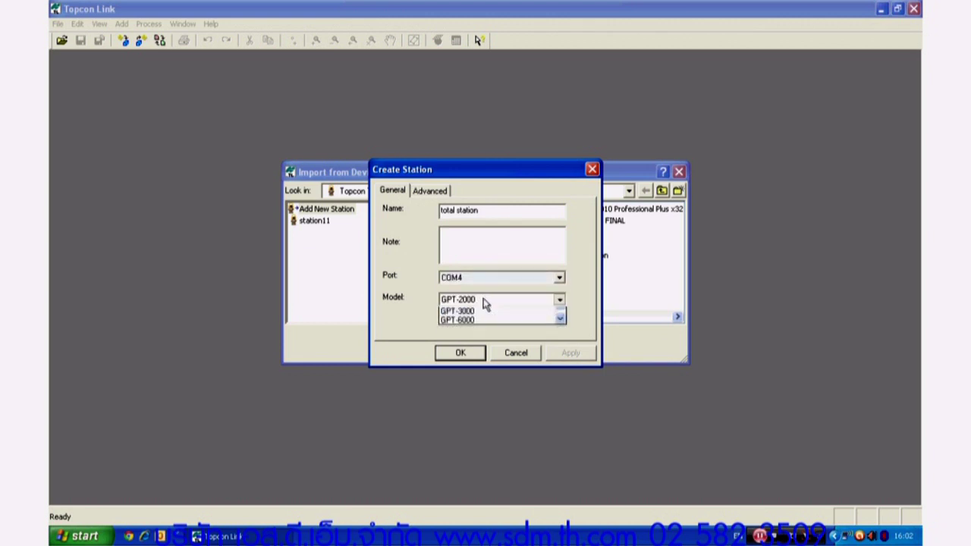
left_click(560, 329)
left_click(559, 328)
left_click(560, 328)
left_click(559, 328)
left_click(560, 328)
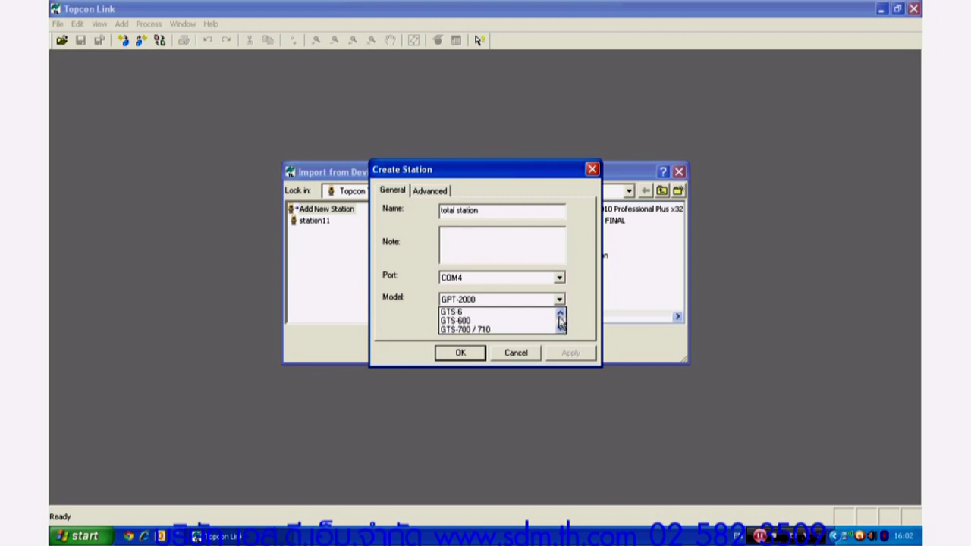
left_click(459, 322)
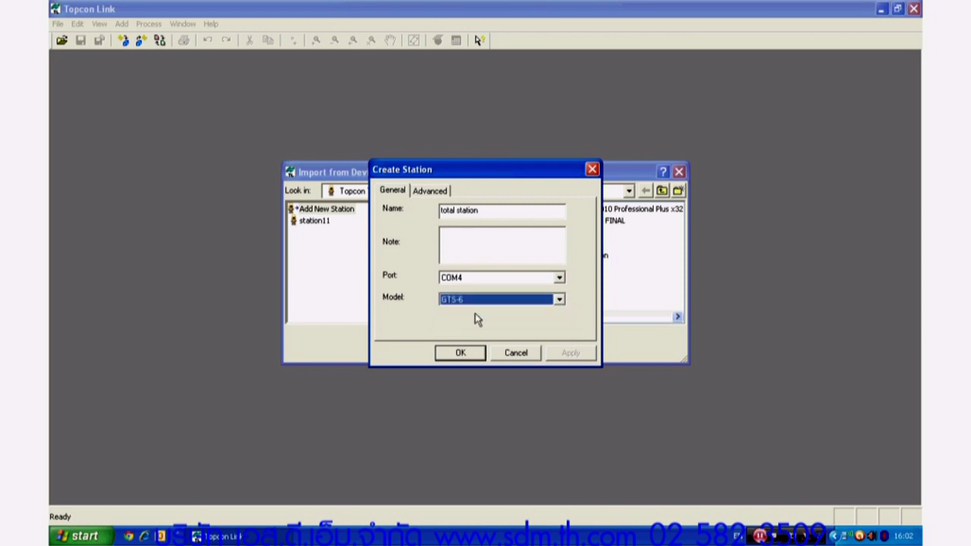
left_click(430, 191)
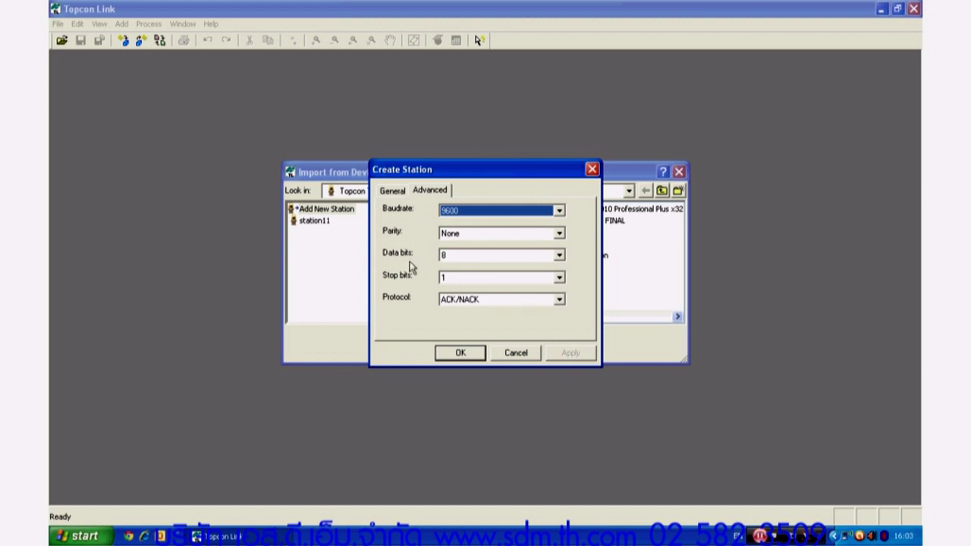
left_click(459, 353)
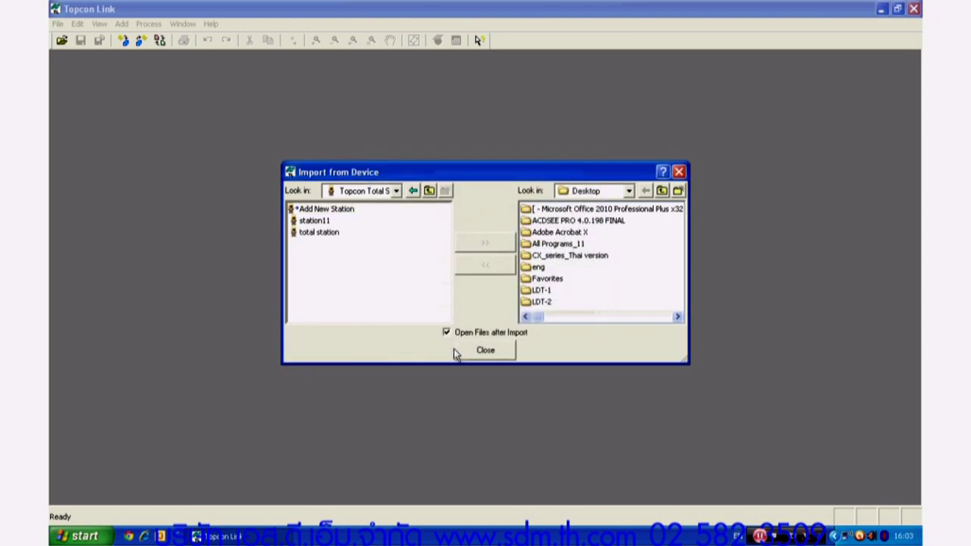
Download file1.txt from the "total station" device to the Desktop and close the import dialog
left_click(326, 235)
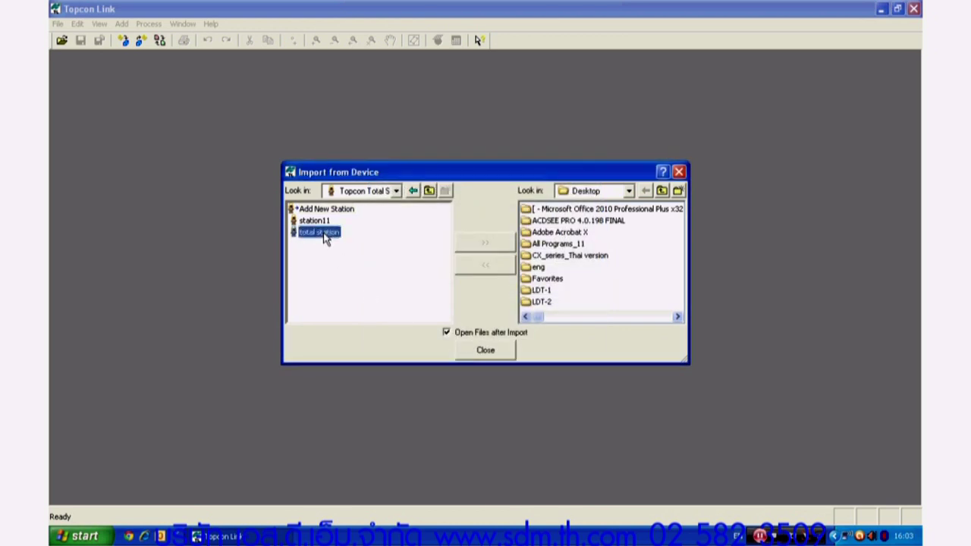
double_click(325, 237)
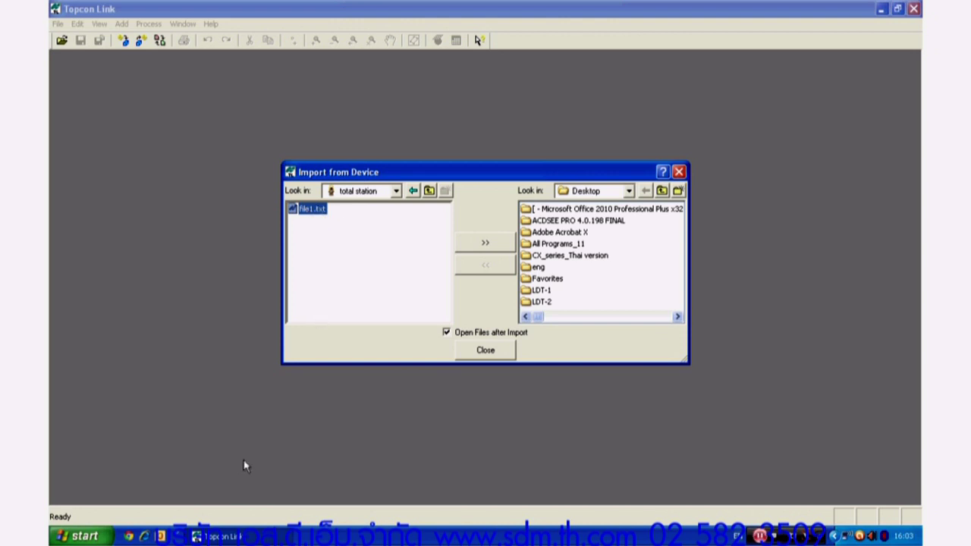
left_click(322, 240)
left_click(309, 216)
left_click(489, 243)
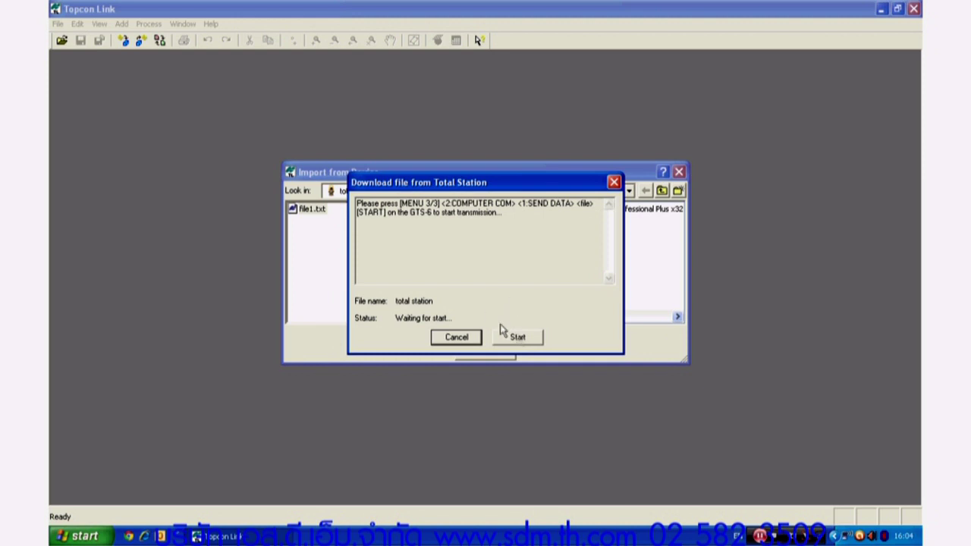
left_click(516, 337)
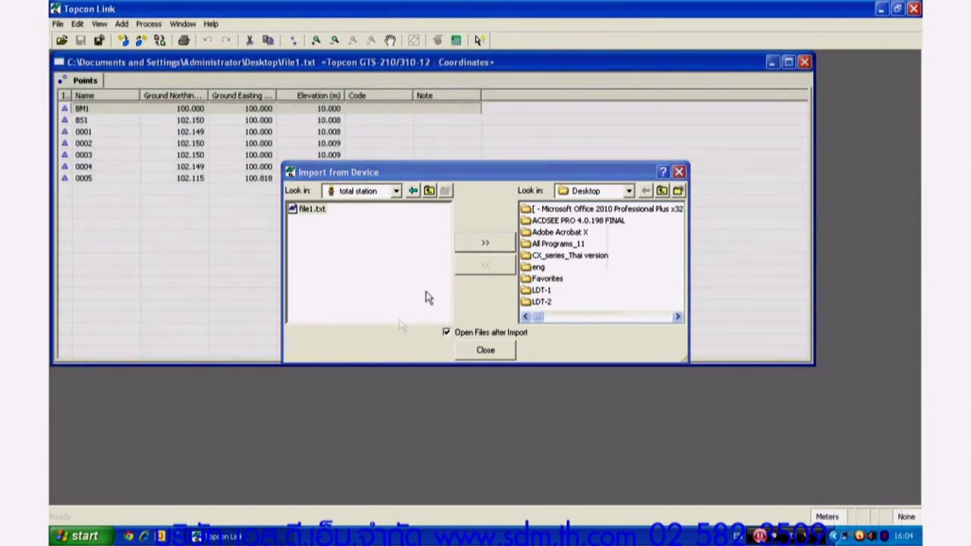
left_click(486, 351)
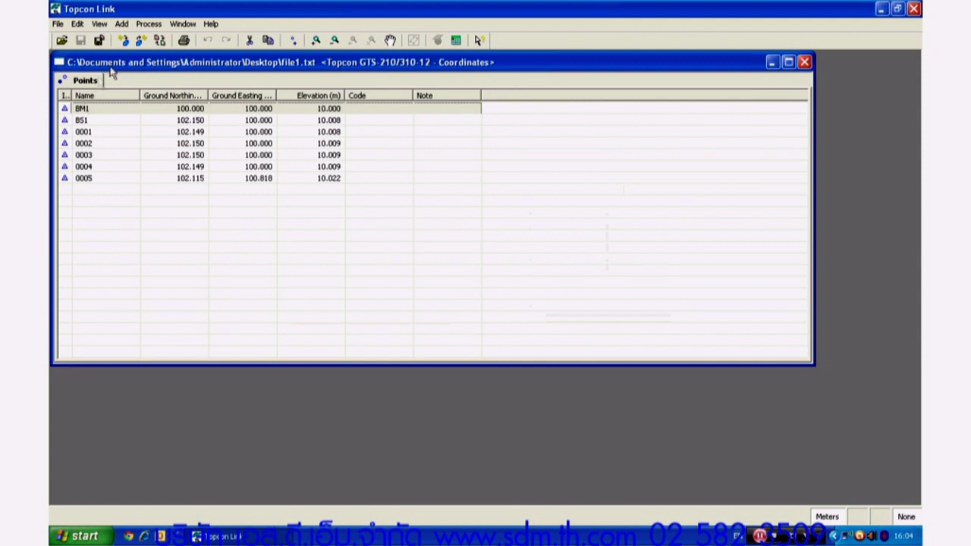
Save the imported points to the Desktop as qqqq in the Name,N,E,Z,Code coordinates format (*.csv)
mouse_move(85, 119)
left_mouse_down()
mouse_move(82, 194)
mouse_move(87, 110)
left_mouse_up()
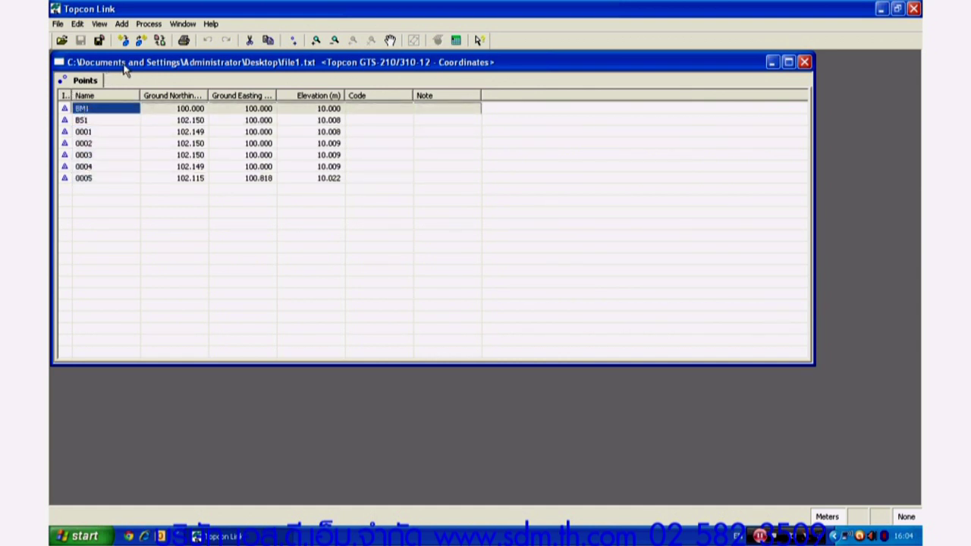
left_click(57, 23)
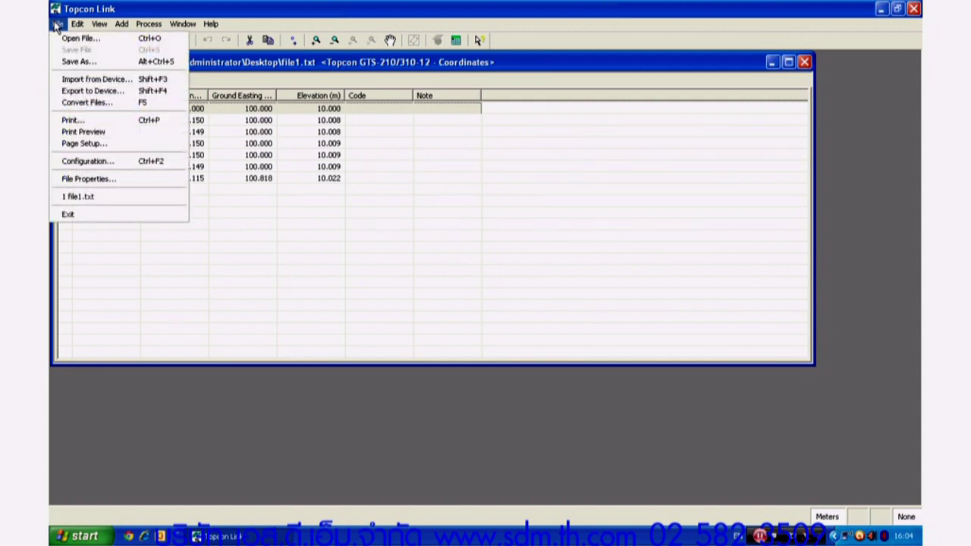
left_click(106, 67)
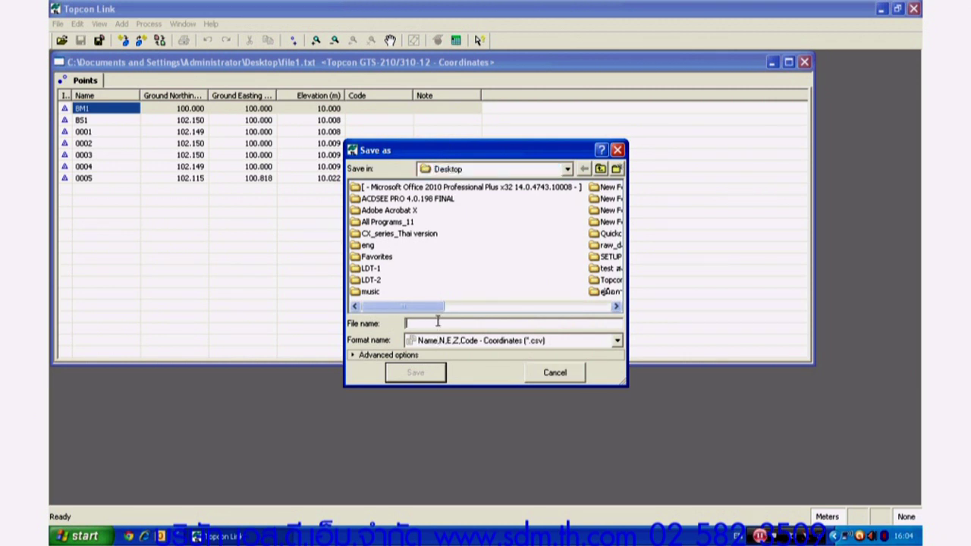
type("qqqq")
left_click(618, 343)
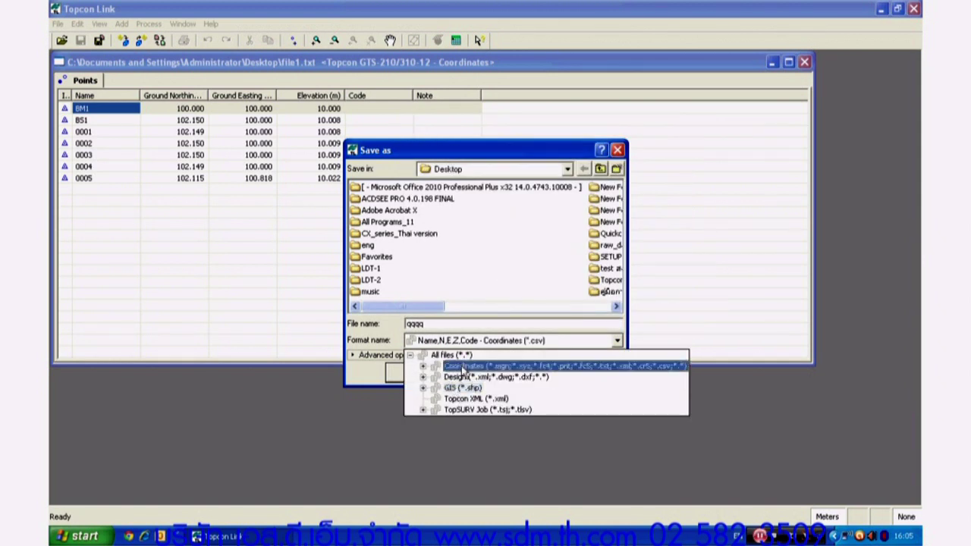
left_click(422, 365)
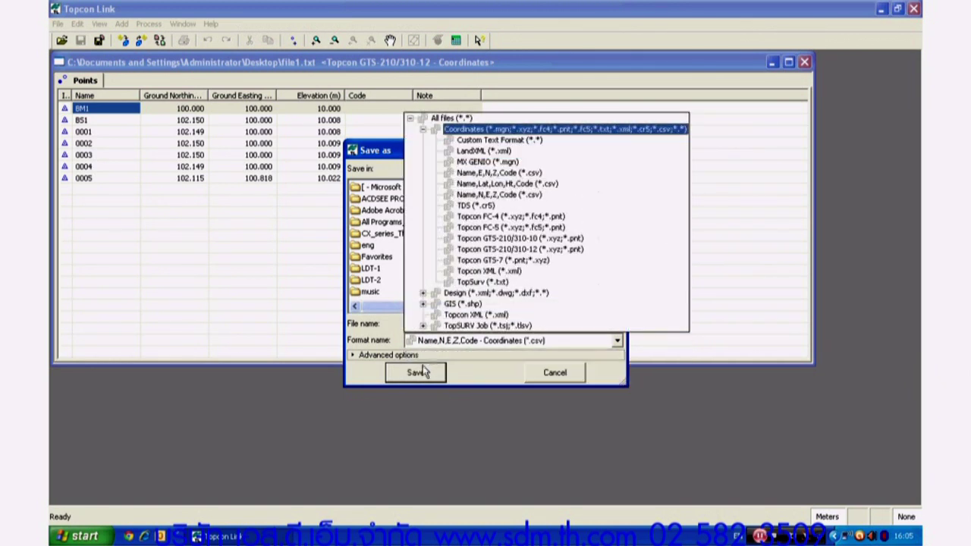
left_click(474, 197)
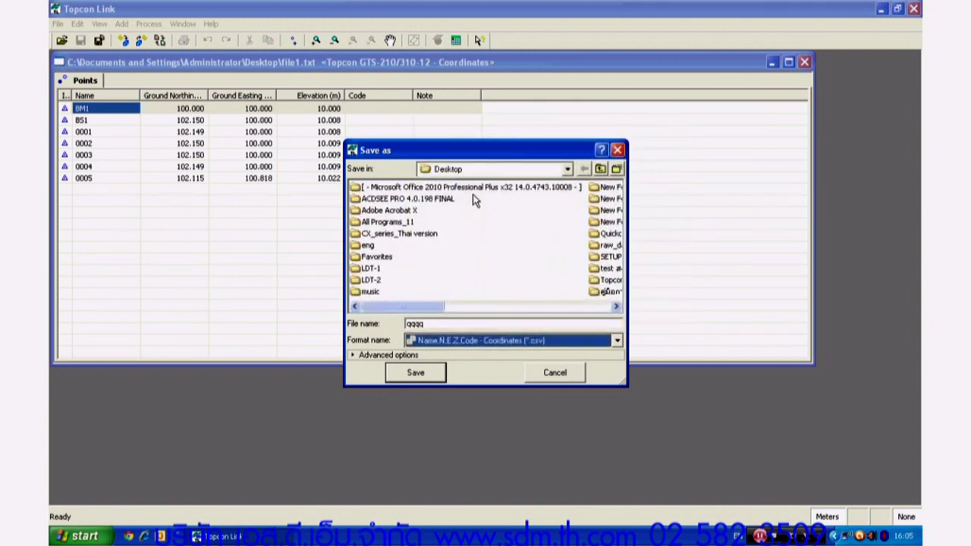
left_click(415, 373)
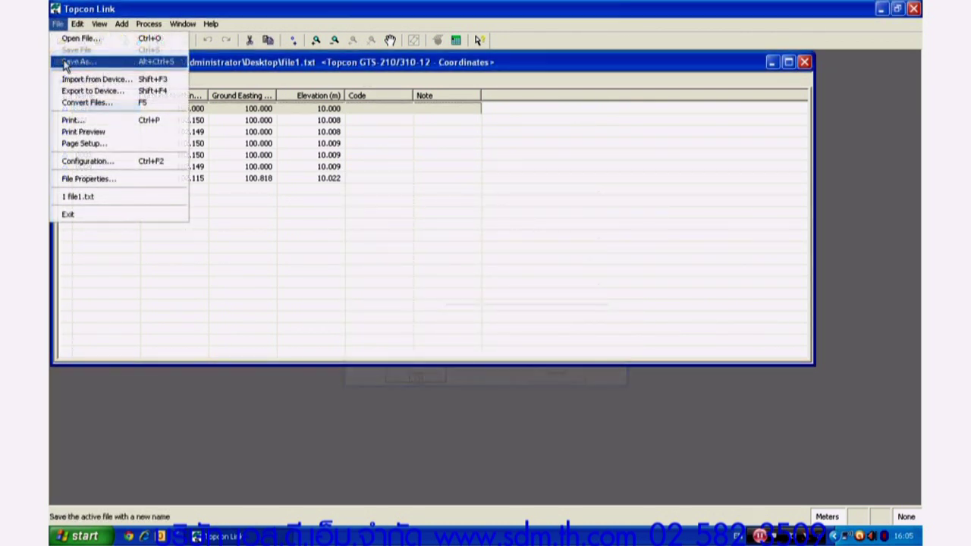
Save the imported points to the Desktop as www in the AutoCAD DXF (*.dxf) design format
left_click(76, 61)
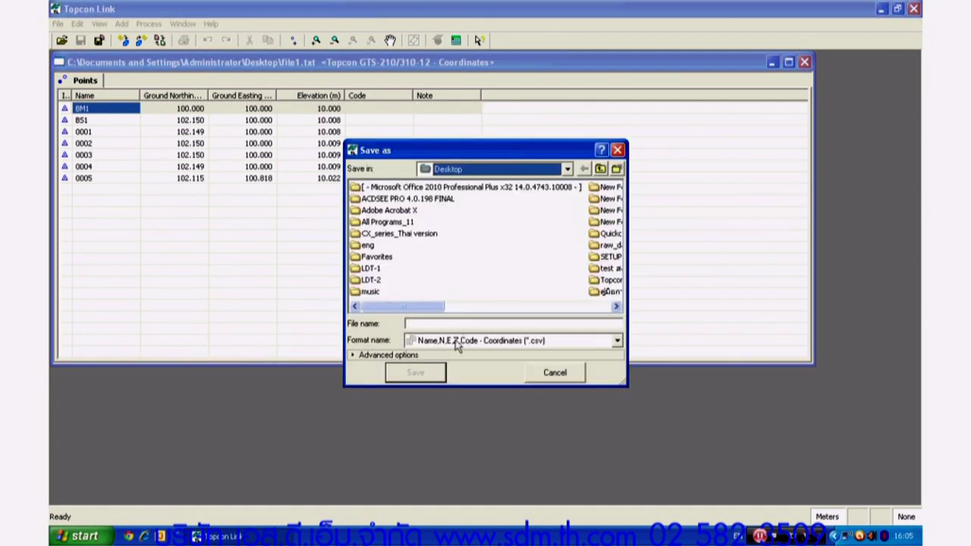
left_click(462, 323)
type("www")
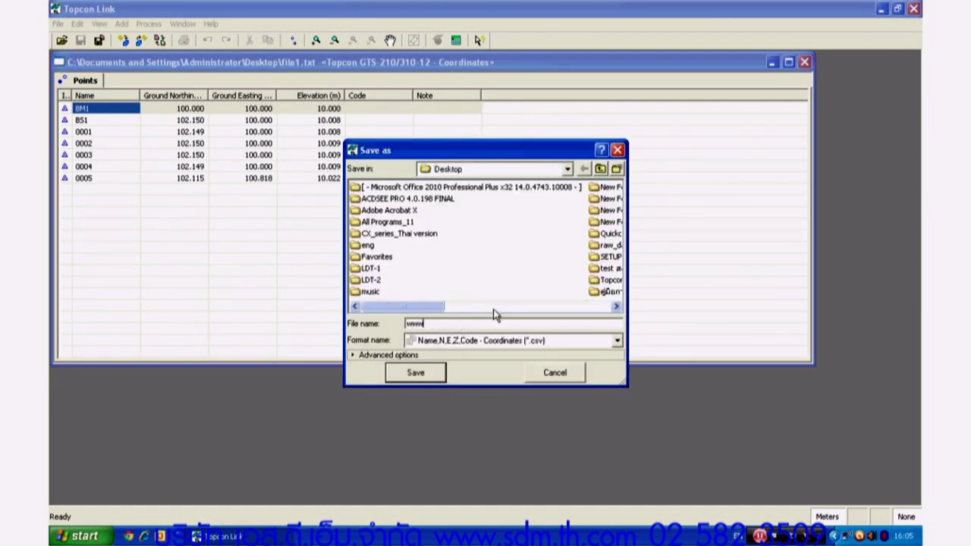
left_click(618, 341)
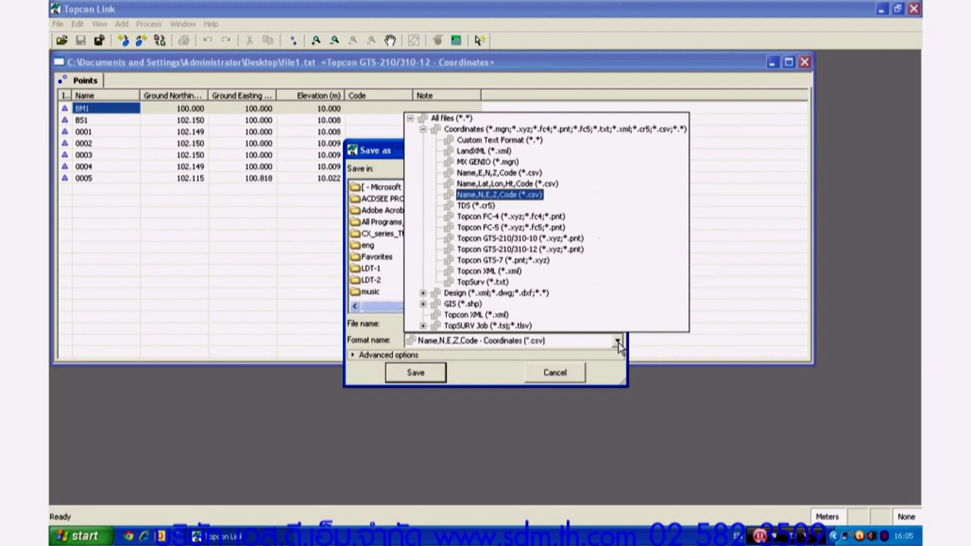
left_click(422, 129)
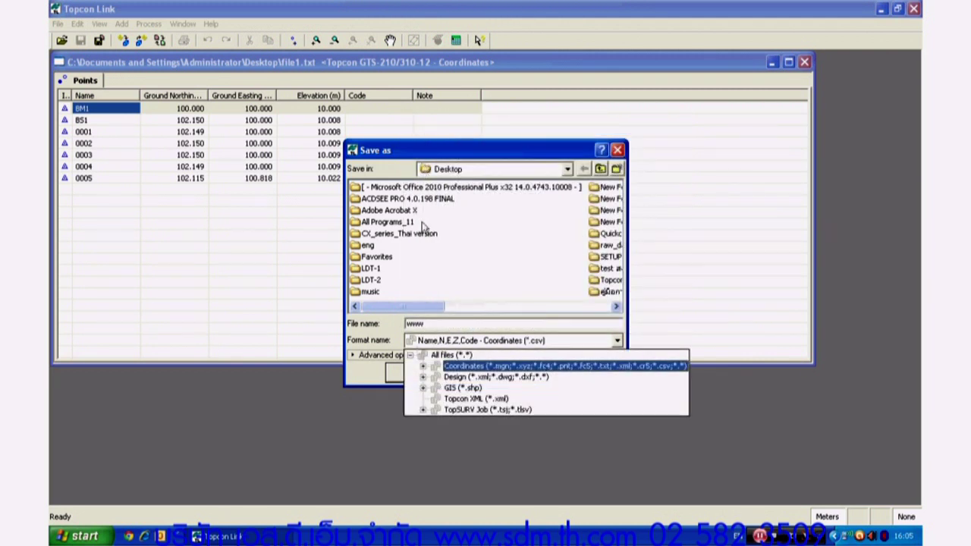
left_click(423, 378)
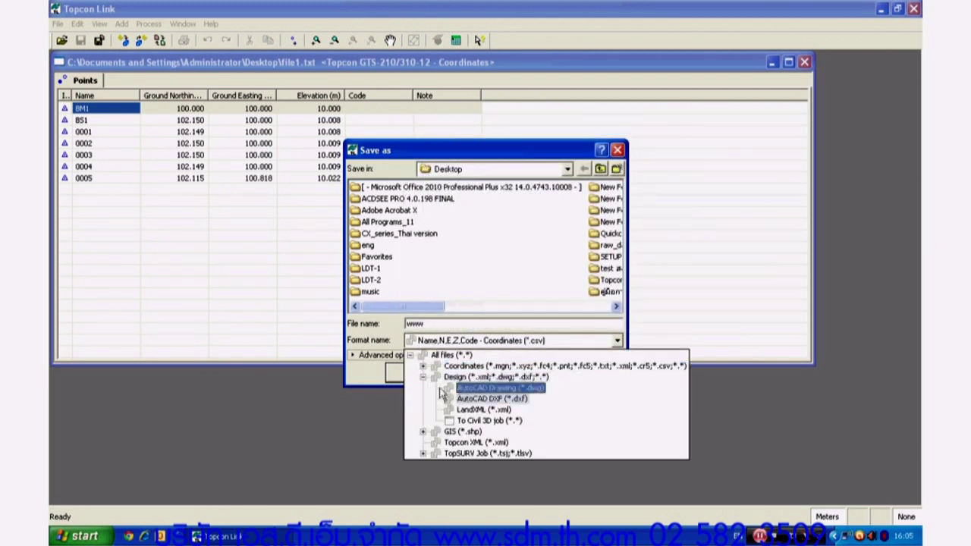
left_click(505, 398)
left_click(419, 374)
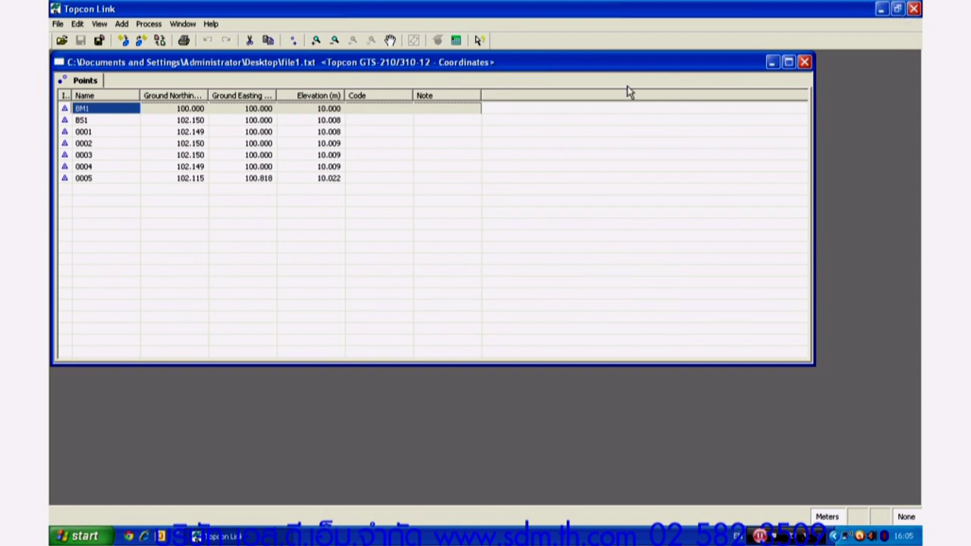
Minimize Topcon Link and move the saved www and qqqq files side by side to the empty middle of the desktop
left_click(881, 9)
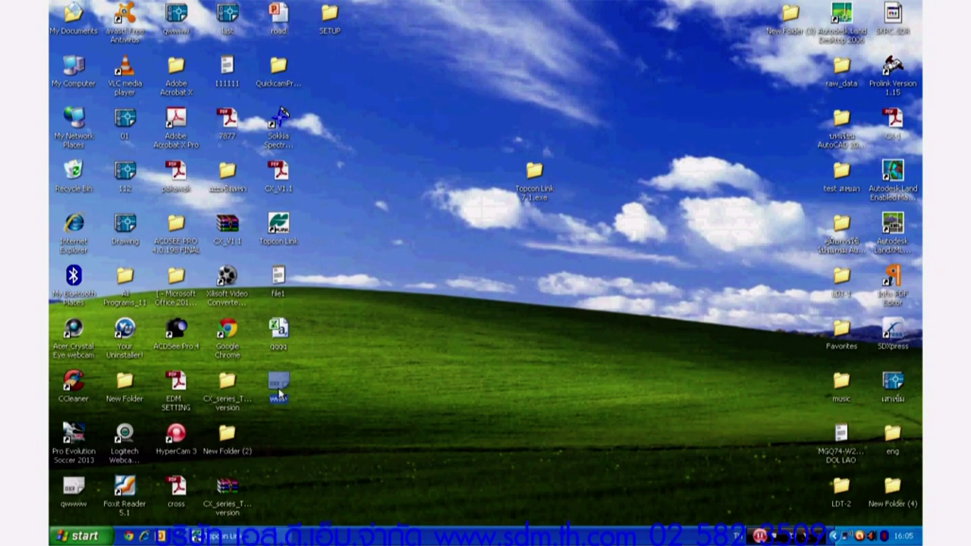
left_click_drag(279, 391, 489, 300)
left_click_drag(266, 333, 438, 292)
left_click(444, 357)
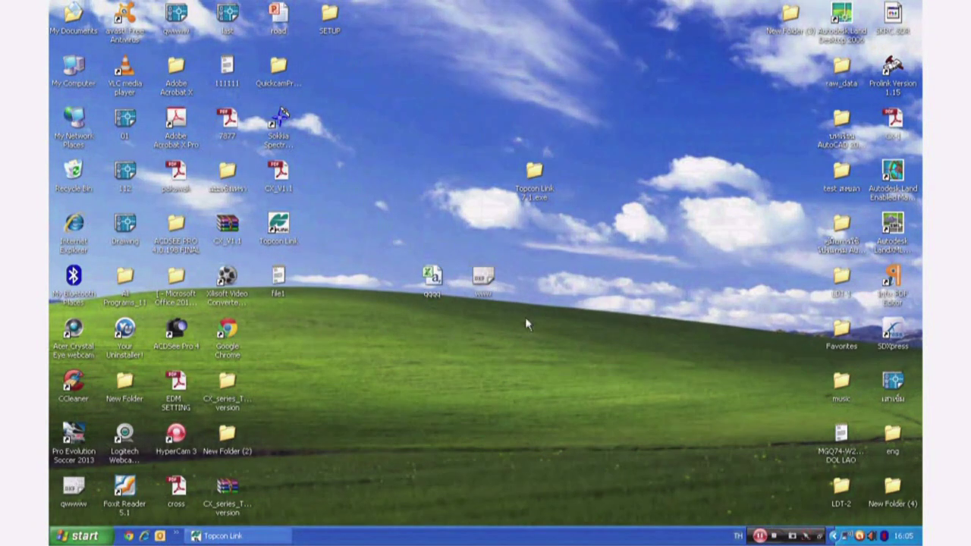